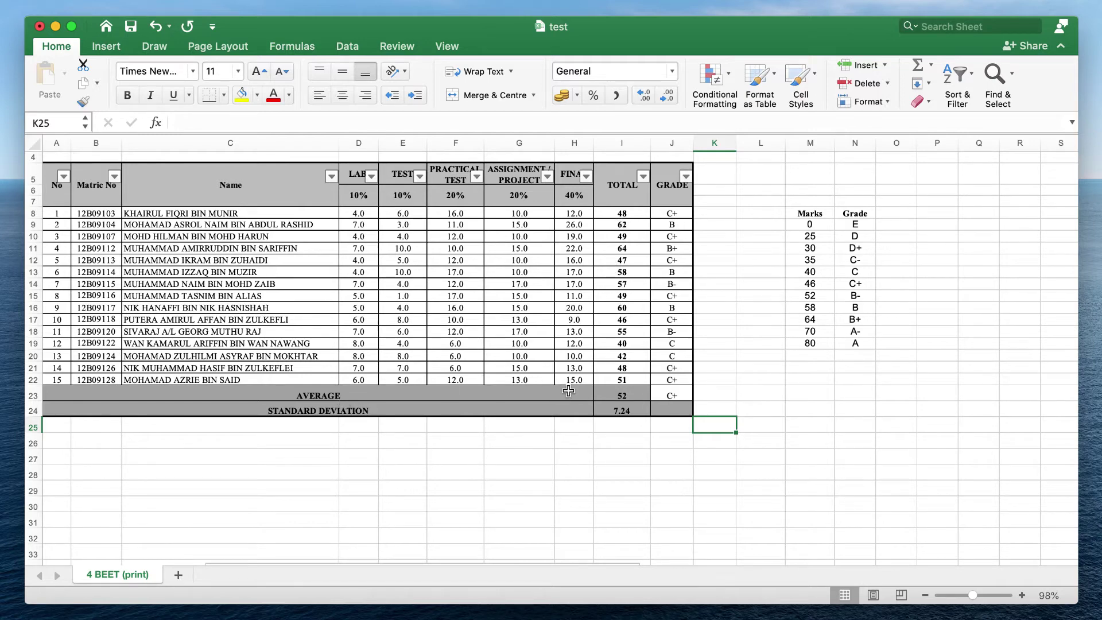
Inspect the formulas behind the AVERAGE and STANDARD DEVIATION values
left_click(630, 398)
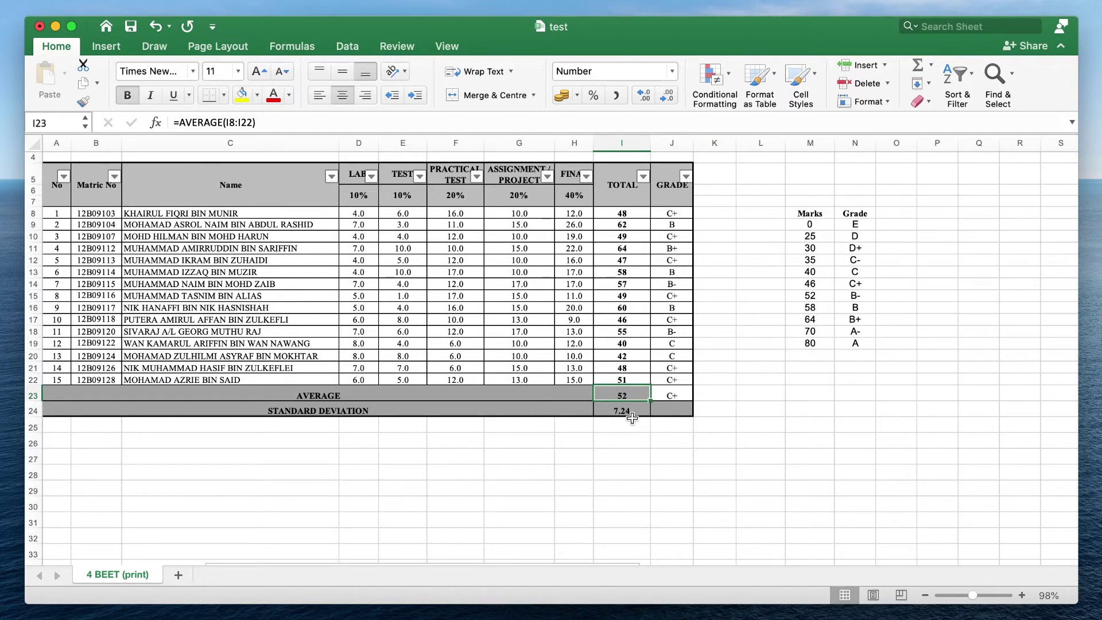
left_click(631, 415)
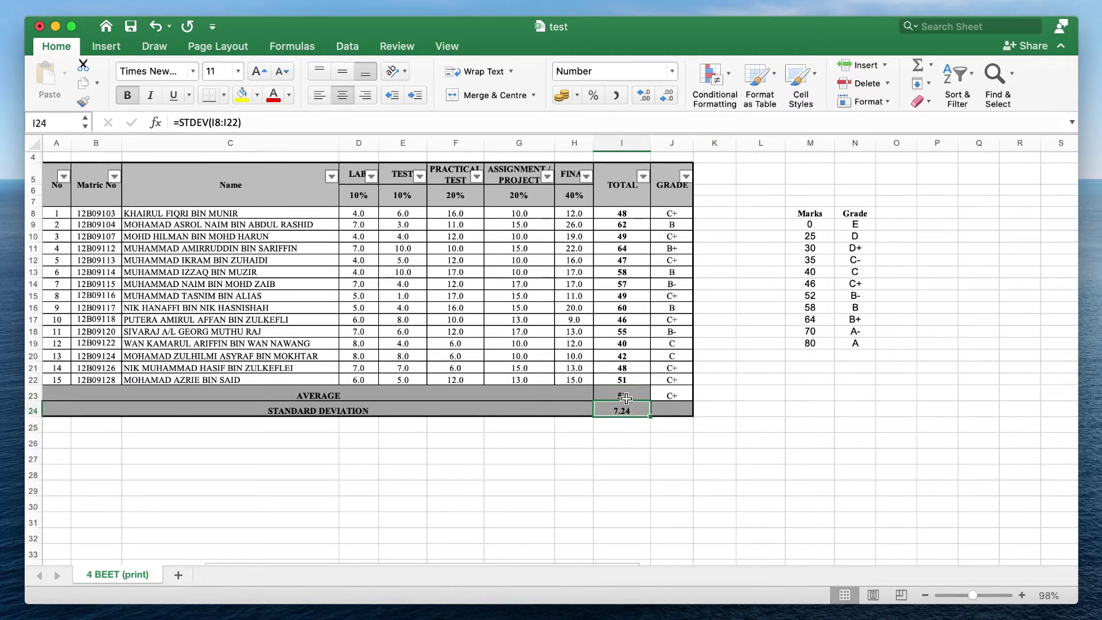
left_click(625, 397)
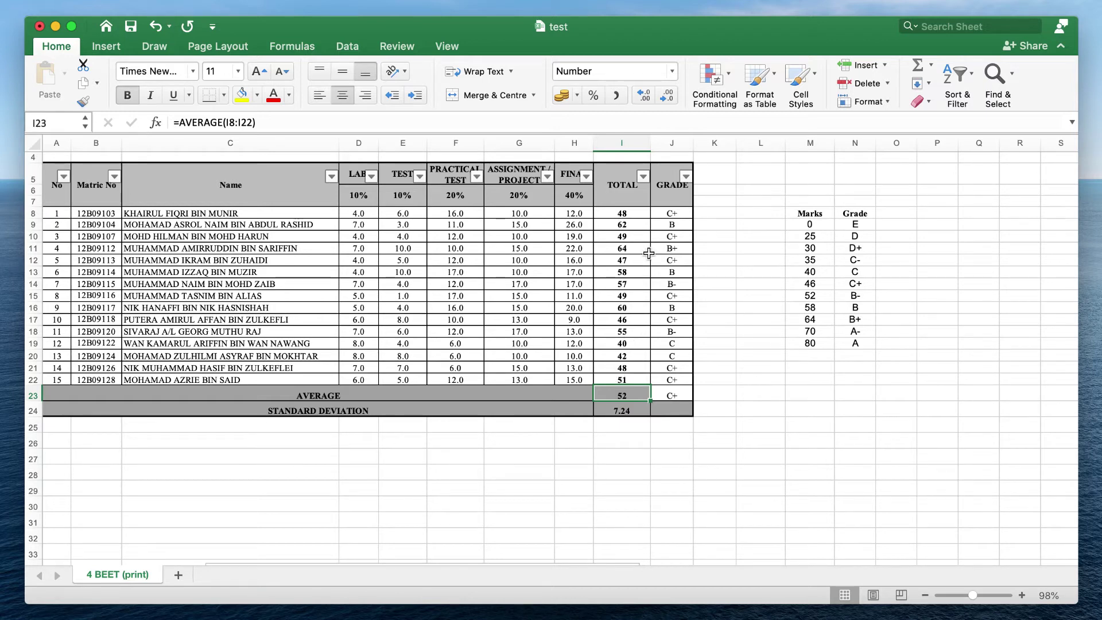
Select TOTAL marks I8:I22 and add Count (15) and Minimum (40) to the status bar
left_click(635, 210)
left_click_drag(635, 210, 624, 378)
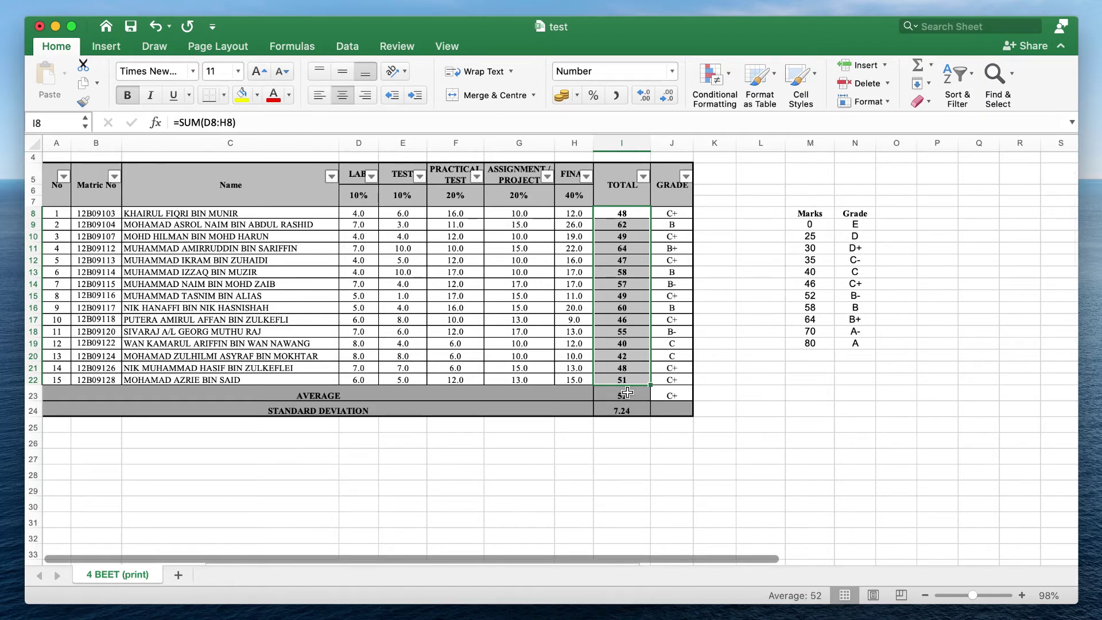
right_click(802, 602)
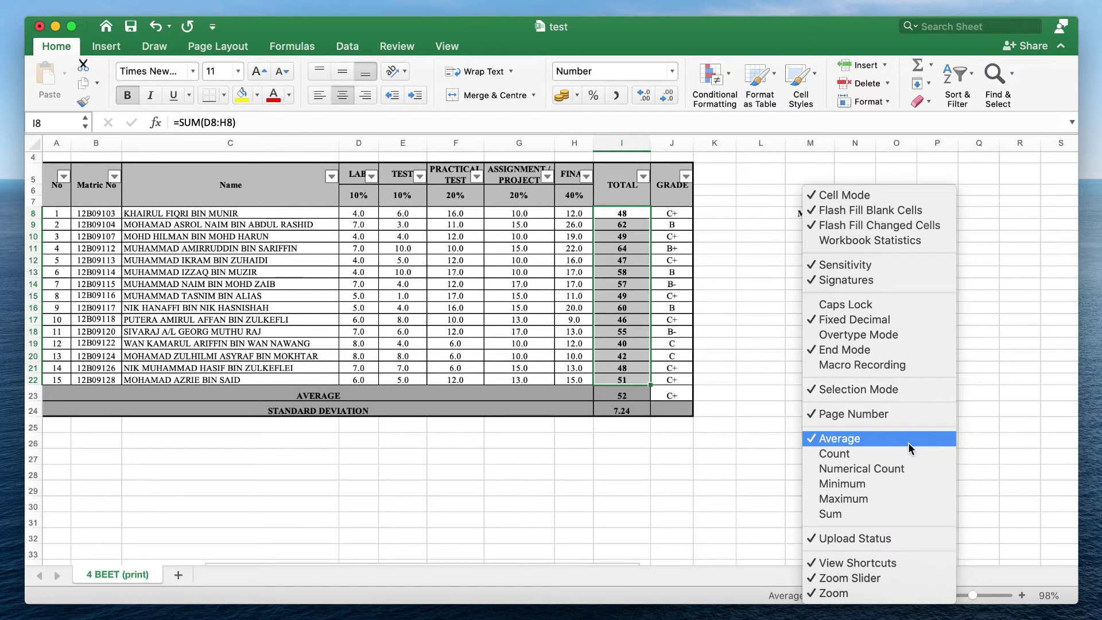
left_click(867, 454)
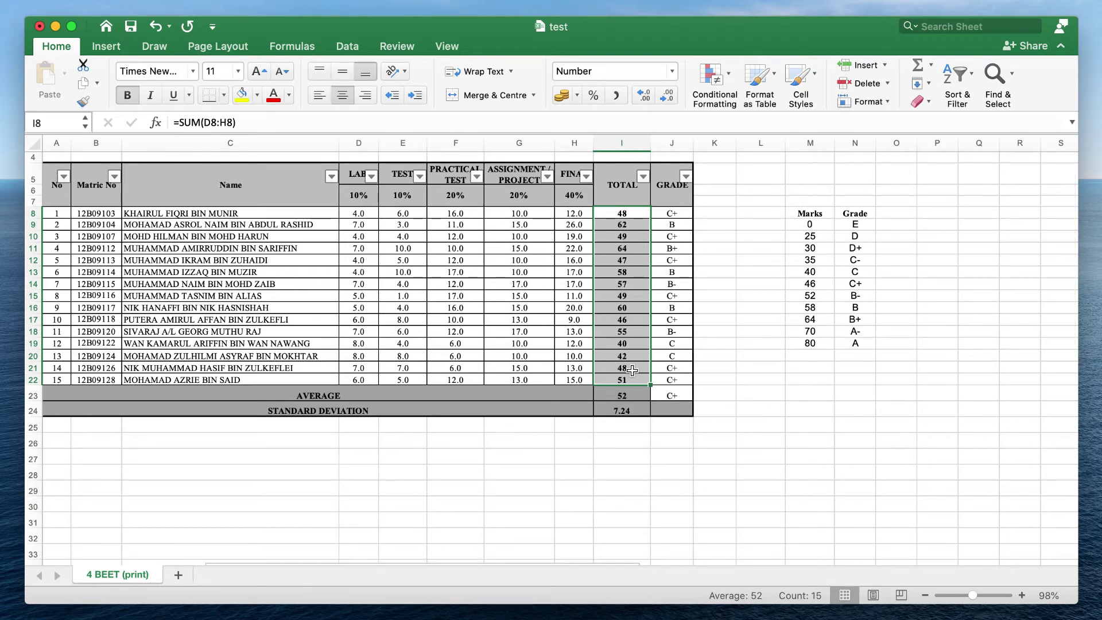
right_click(812, 600)
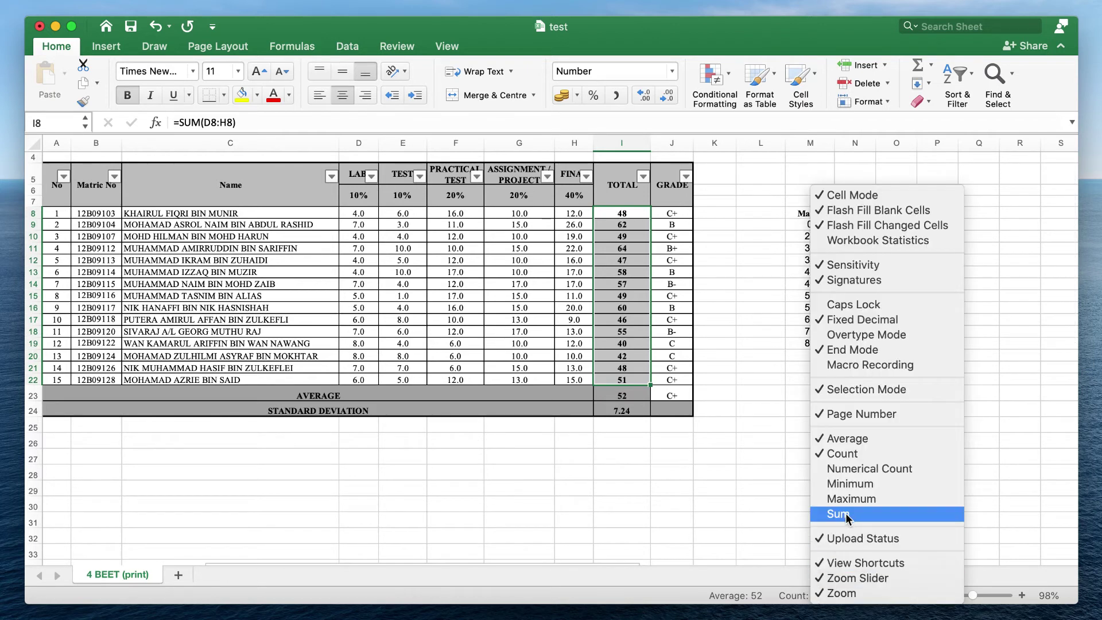
left_click(864, 487)
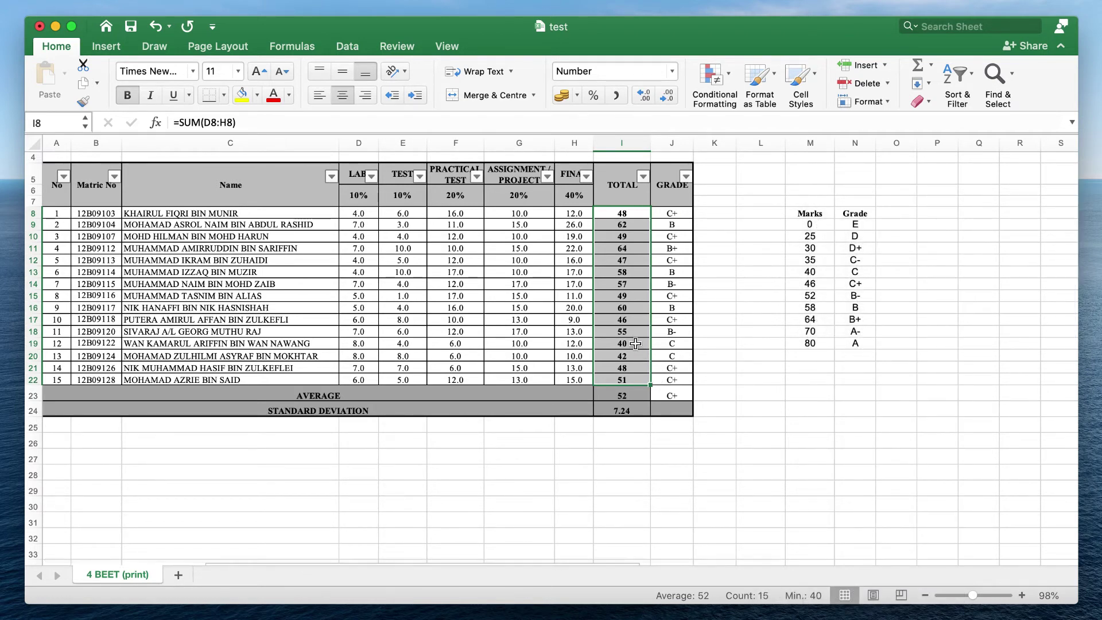
Add Maximum (64) and Sum (776) of the selected totals to the status bar
right_click(811, 601)
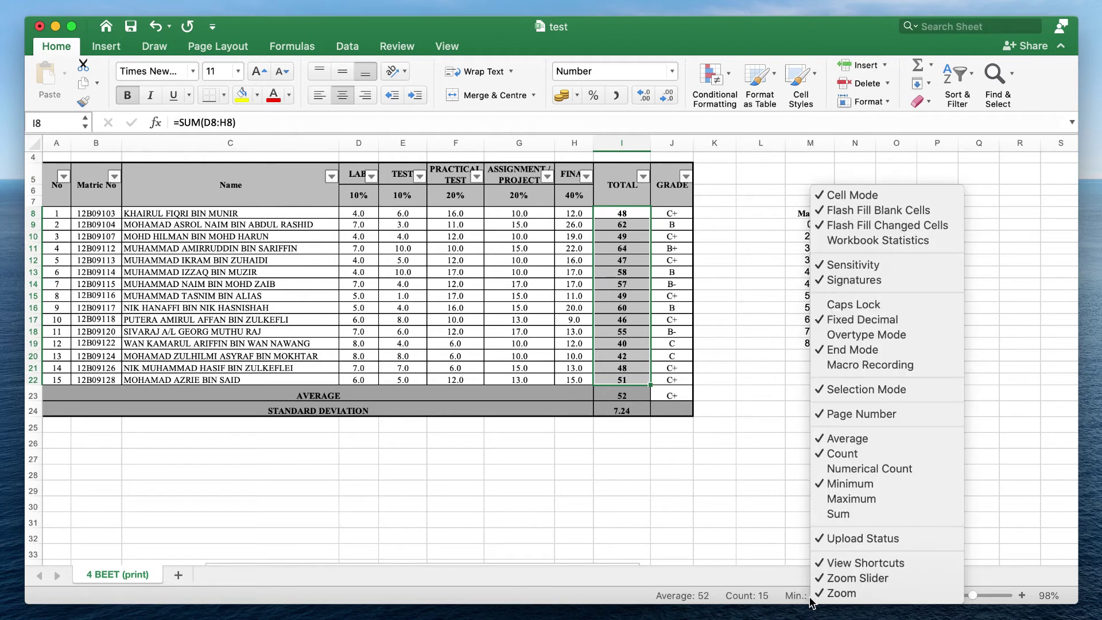
left_click(859, 497)
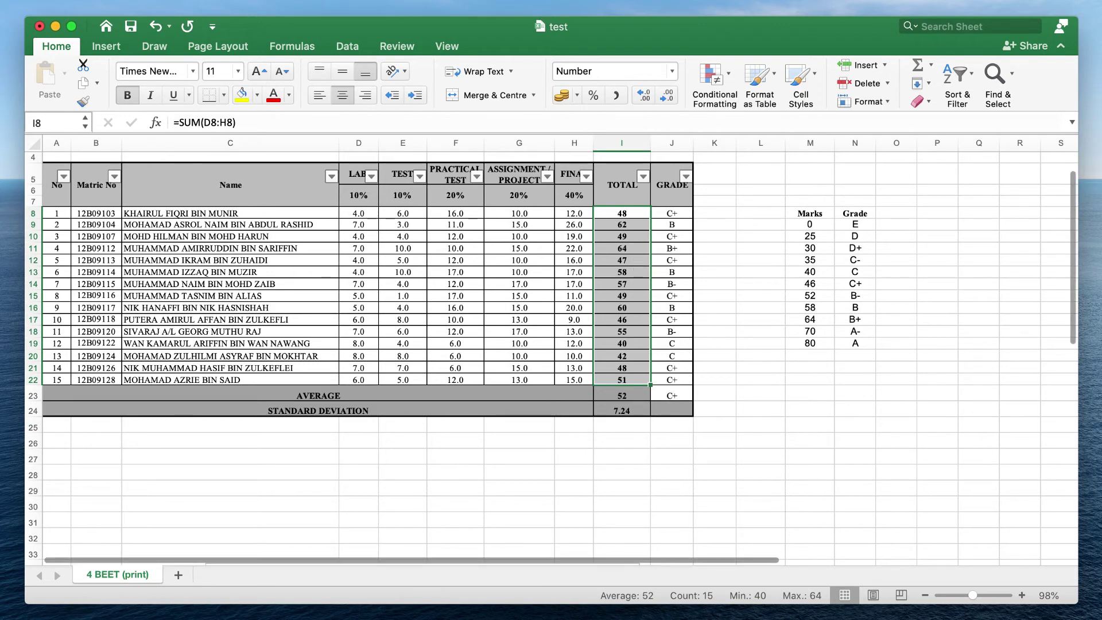
right_click(794, 600)
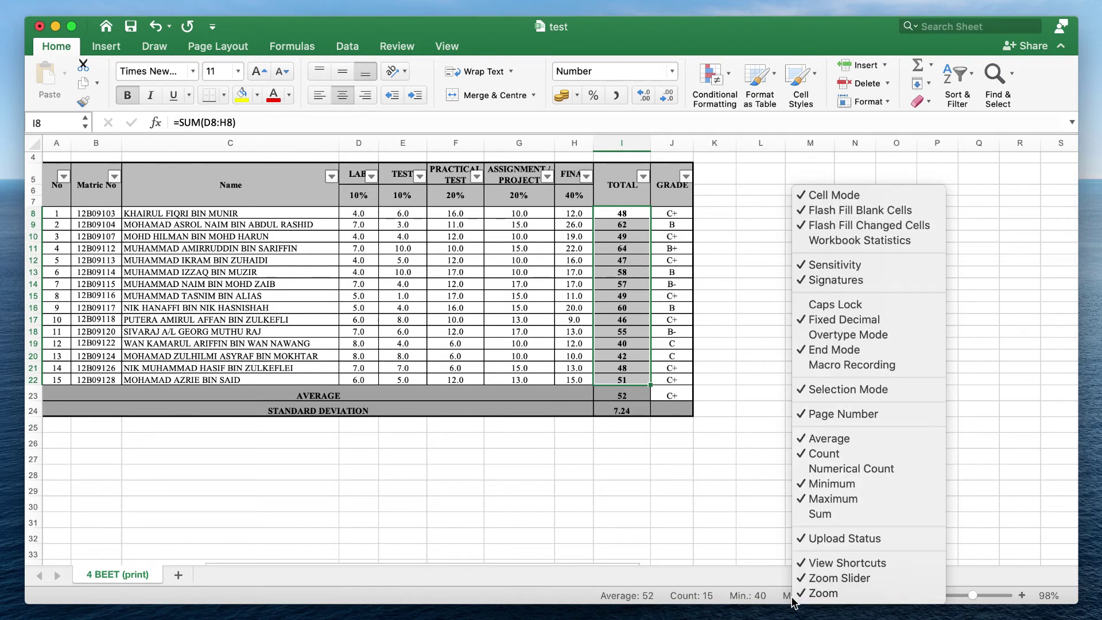
left_click(832, 516)
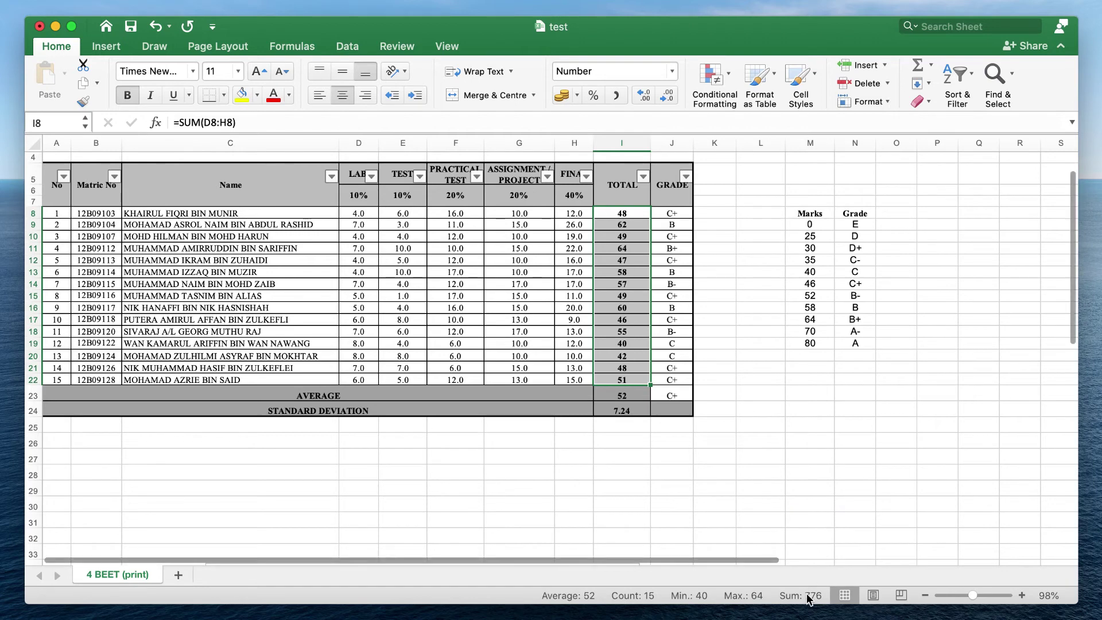